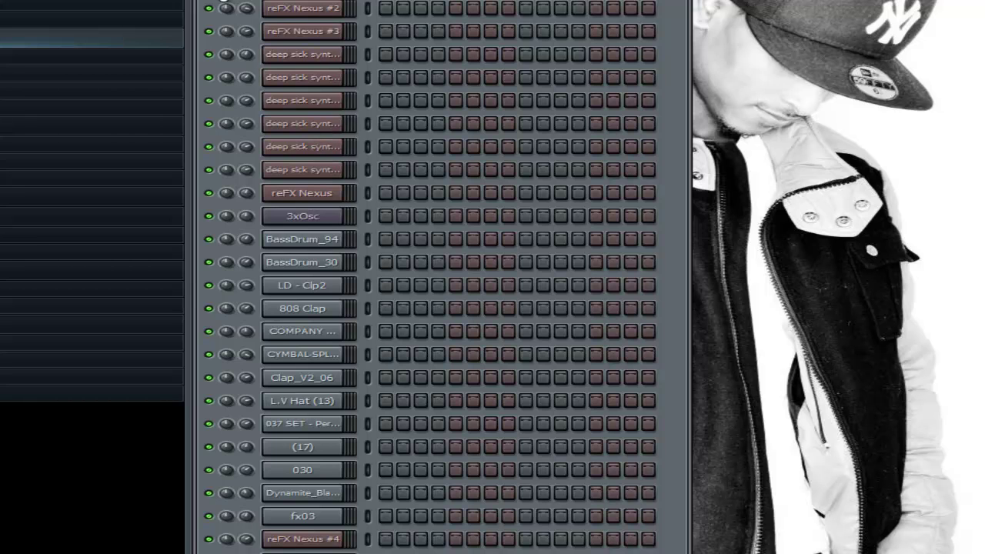
# Solo the reFX Nexus #2 channel, then unsolo it so all channels play.
pyautogui.rightClick(209, 7)
pyautogui.click(207, 6)
pyautogui.rightClick(208, 8)
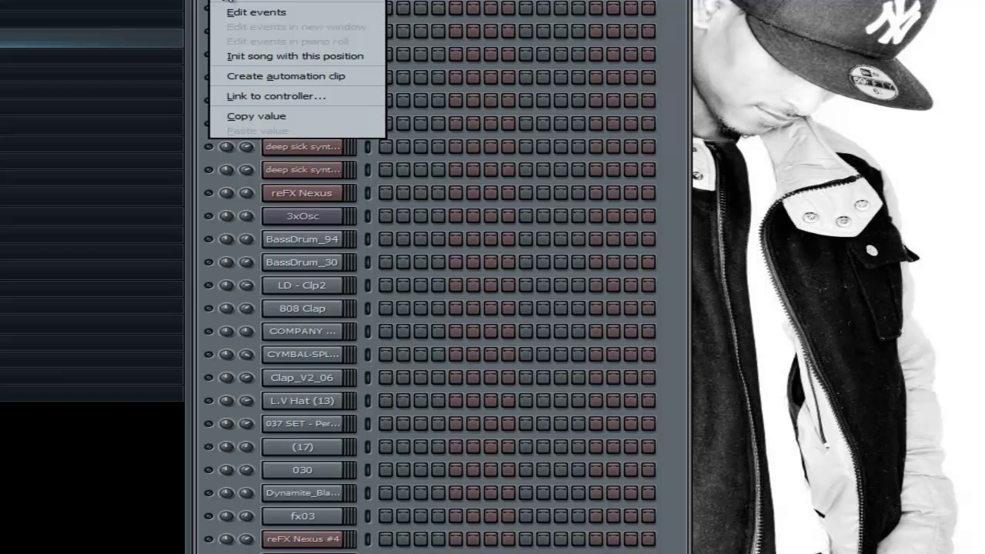
pyautogui.click(208, 8)
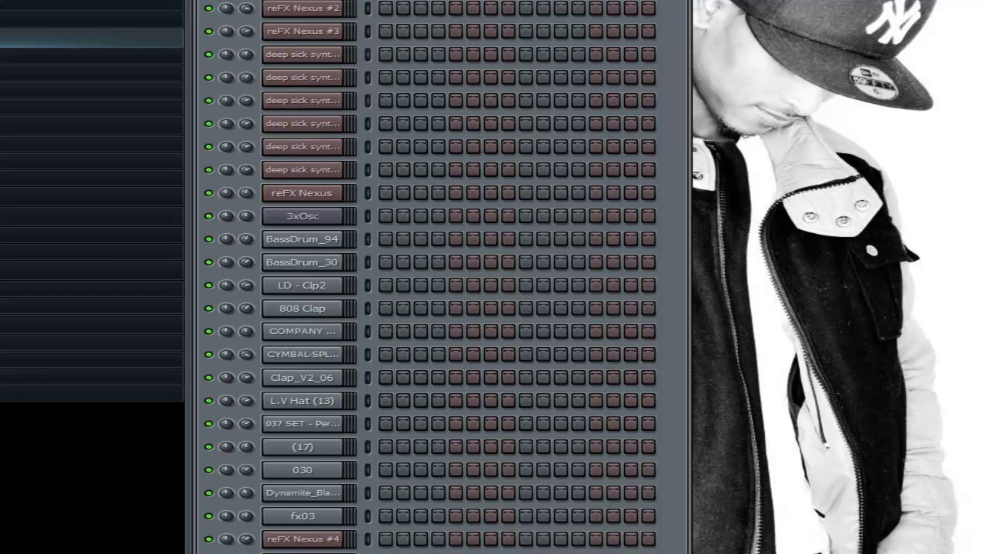
# Bring up and dismiss the top channel's options menu, leaving all channels active.
pyautogui.rightClick(208, 7)
pyautogui.click(225, 4)
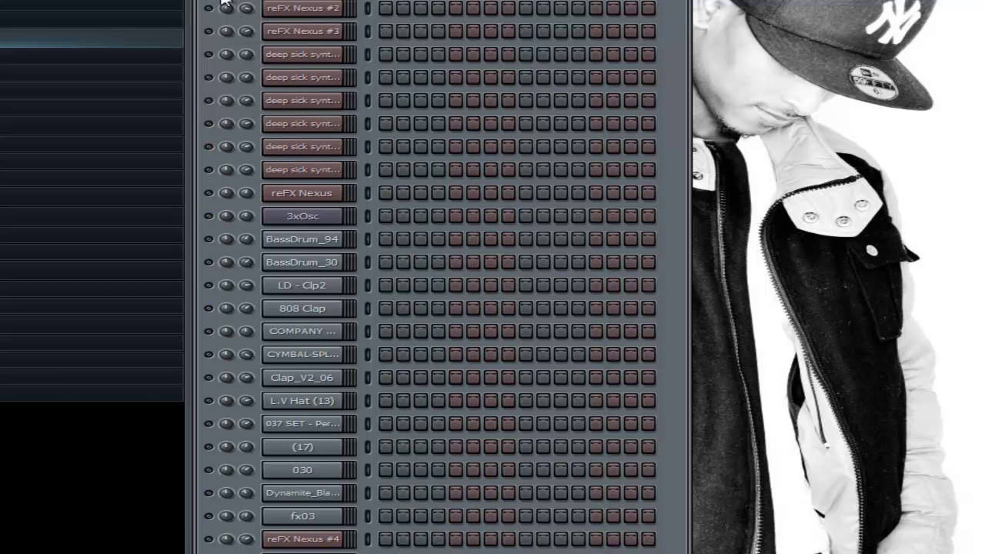
pyautogui.rightClick(219, 4)
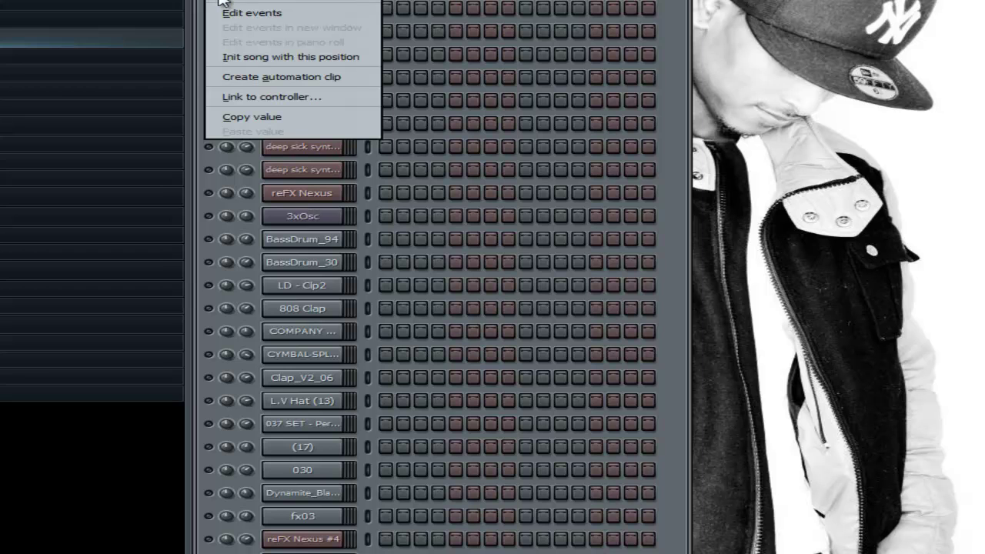
pyautogui.click(219, 3)
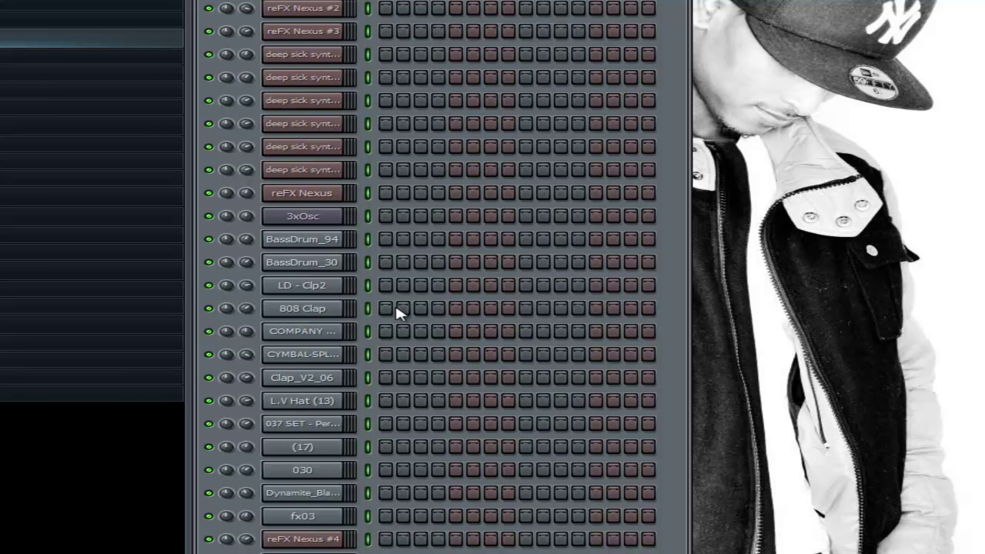
# Show the Mixer and check mixer track 1's options menu, including Link selected channels.
pyautogui.press('F9')
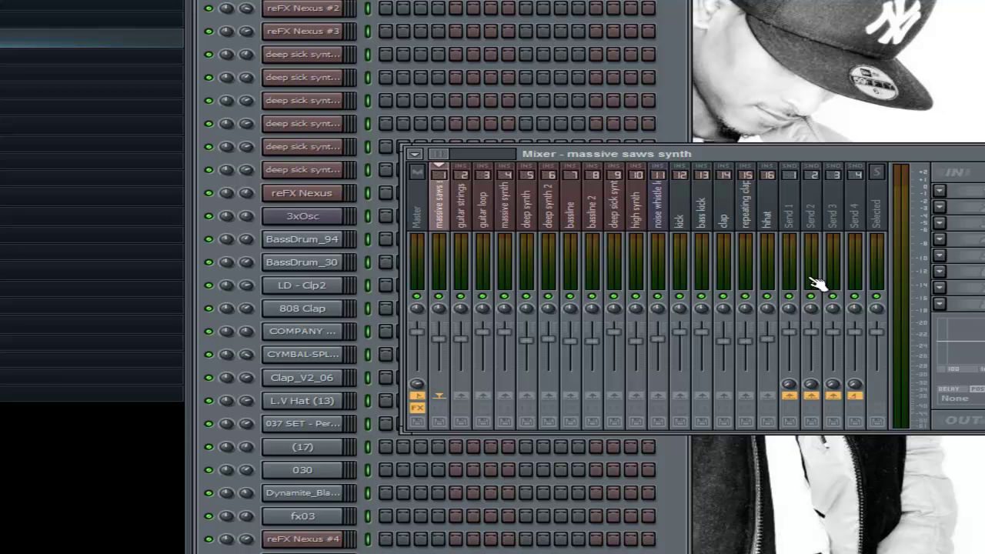
pyautogui.rightClick(444, 210)
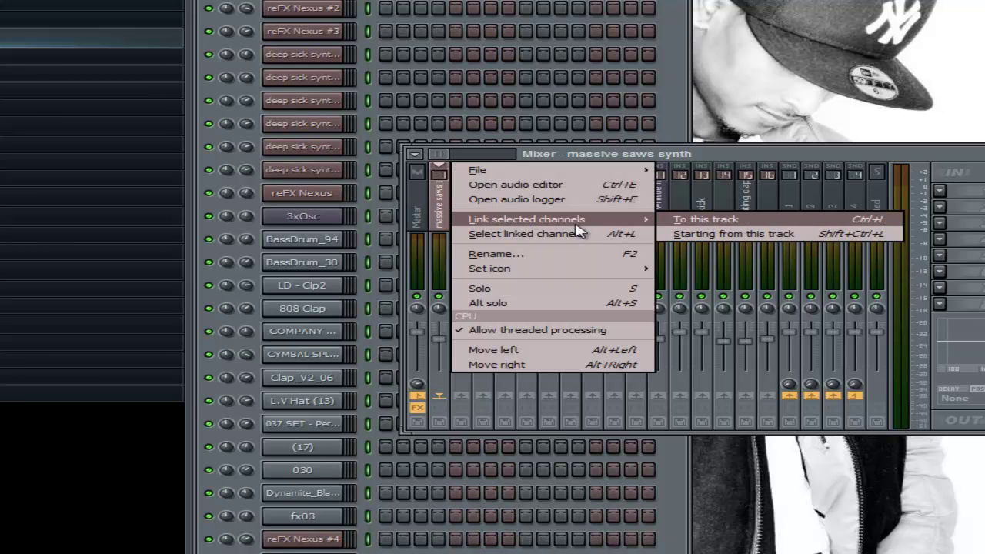
pyautogui.moveTo(527, 219)
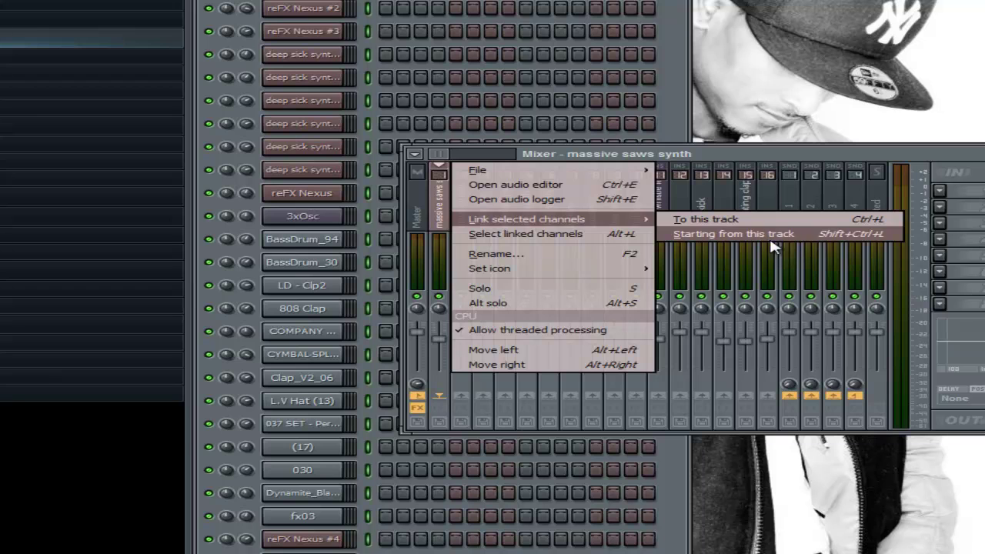
pyautogui.click(939, 156)
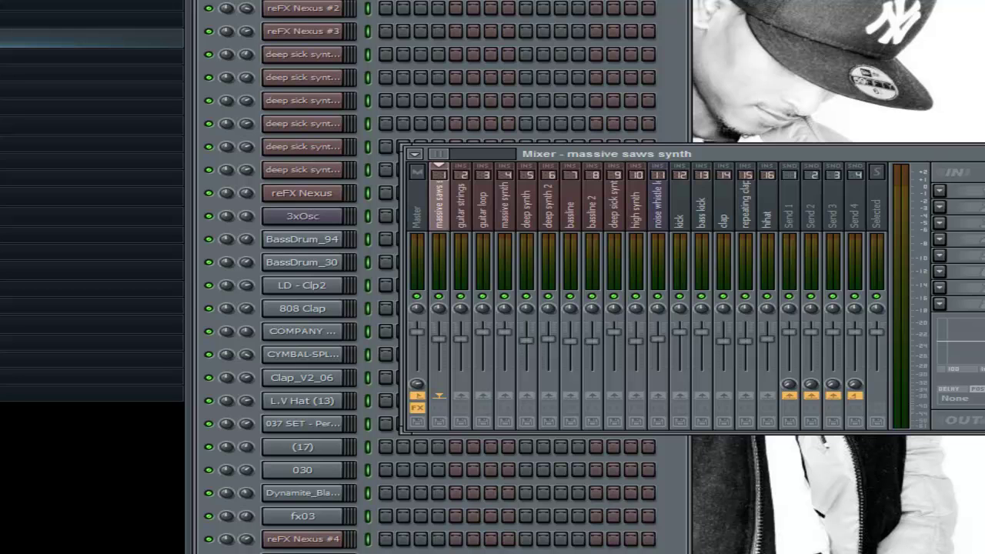
pyautogui.press('F9')
pyautogui.press('F9')
pyautogui.rightClick(442, 347)
pyautogui.click(585, 158)
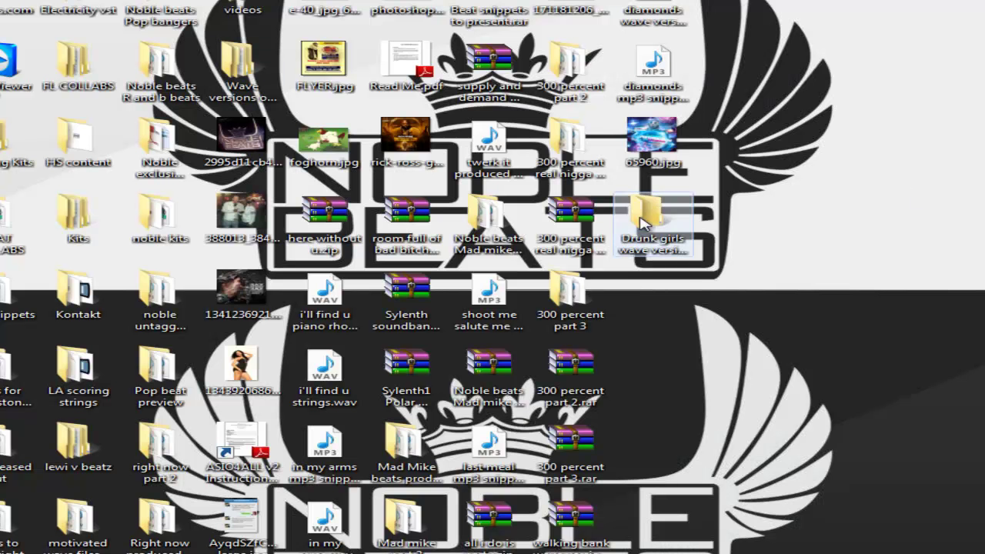
pyautogui.click(651, 227)
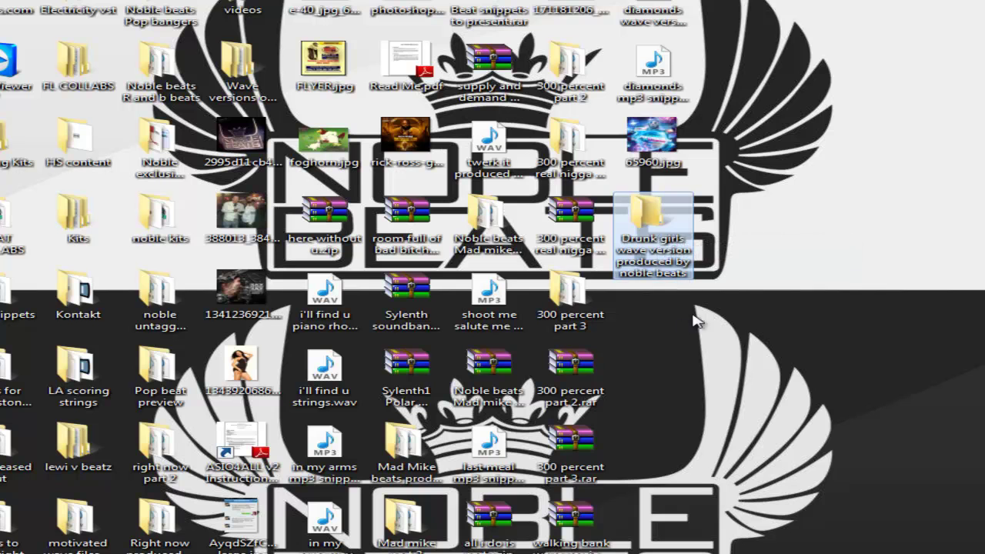
pyautogui.click(765, 262)
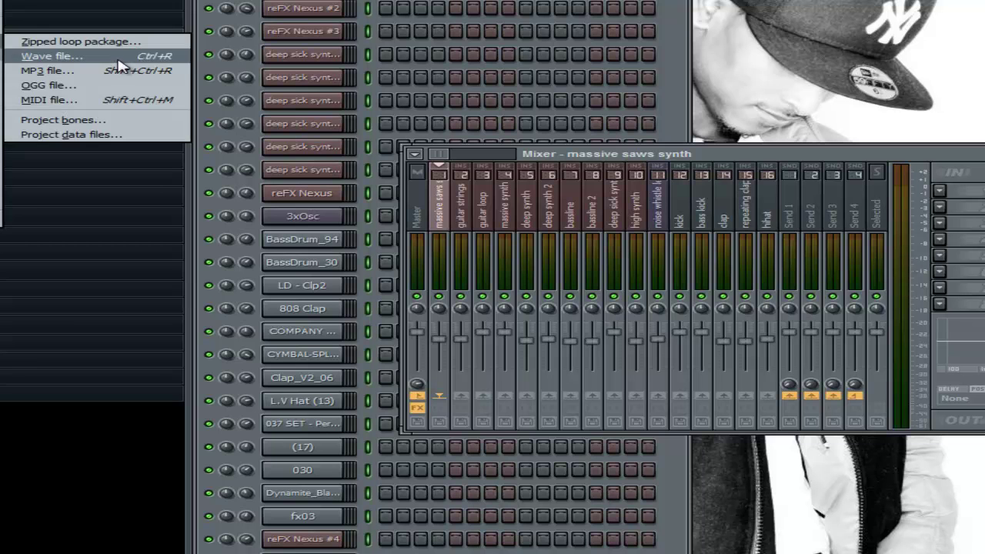
# Export the song as WAV into the Desktop folder 'Drunk girls wave version produced by noble beats'.
pyautogui.click(118, 61)
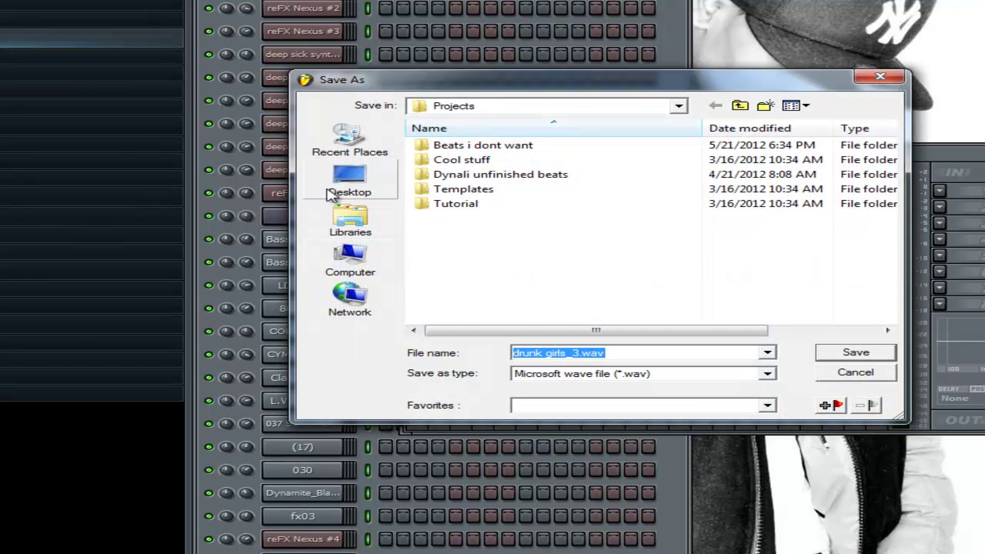
pyautogui.click(363, 180)
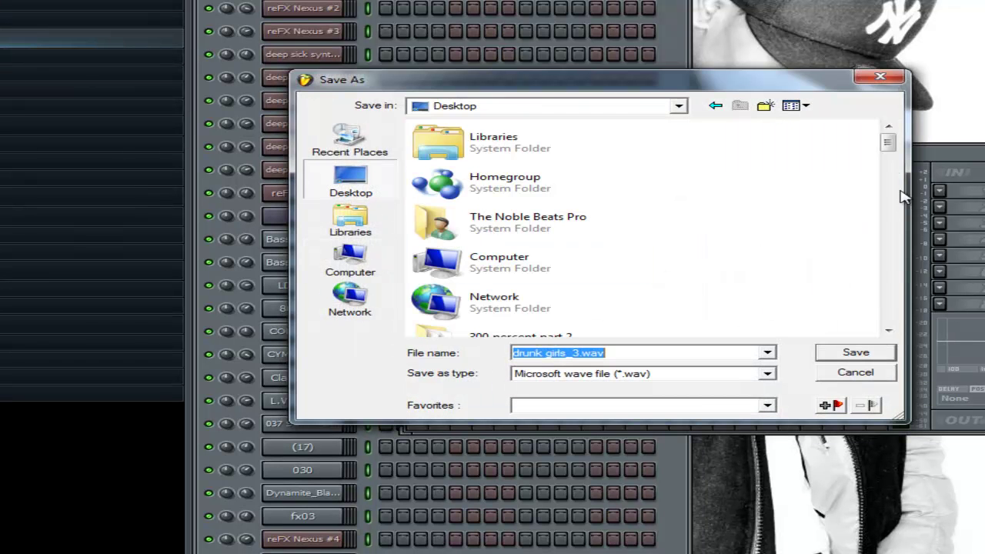
pyautogui.moveTo(889, 147)
pyautogui.mouseDown()
pyautogui.moveTo(904, 215)
pyautogui.moveTo(905, 193)
pyautogui.mouseUp()
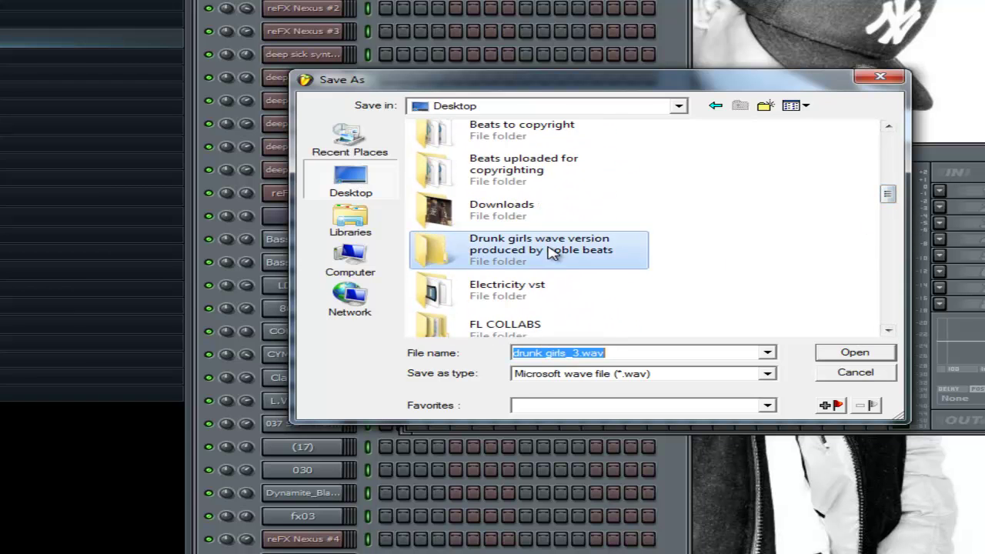
pyautogui.doubleClick(521, 250)
# Trim the export file name to drunk.wav and save it.
pyautogui.moveTo(583, 353); pyautogui.dragTo(546, 353)
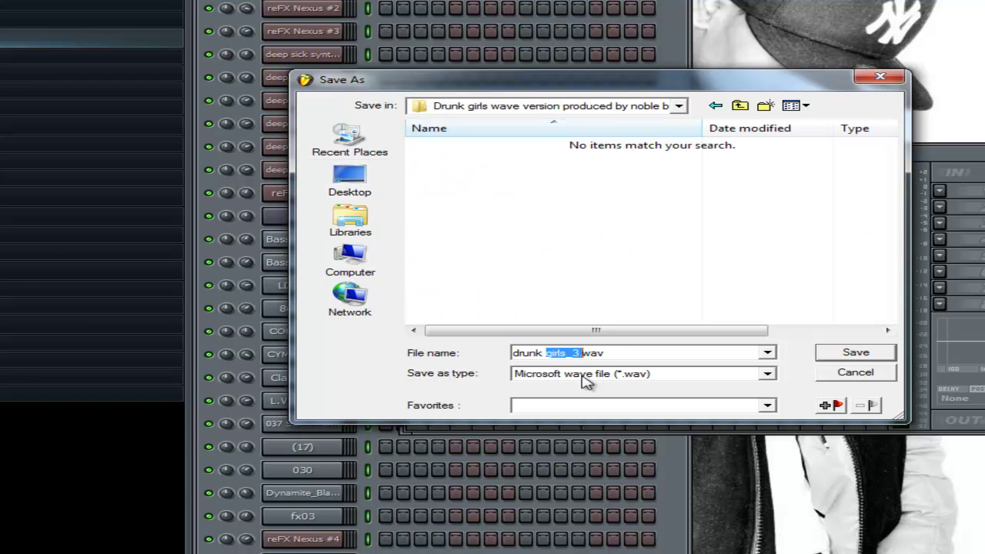
pyautogui.doubleClick(578, 354)
pyautogui.moveTo(581, 353); pyautogui.dragTo(545, 354)
pyautogui.press('BackSpace')
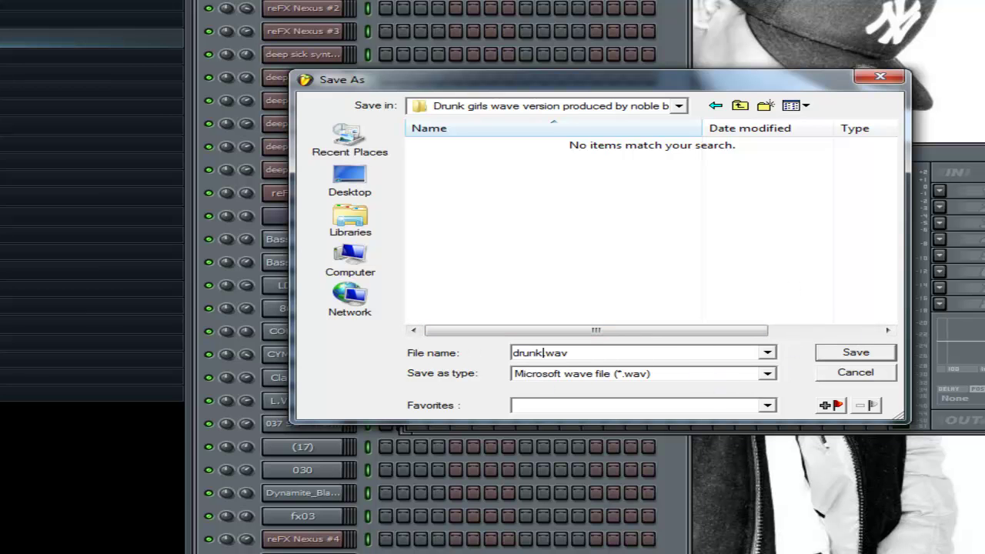
pyautogui.click(862, 354)
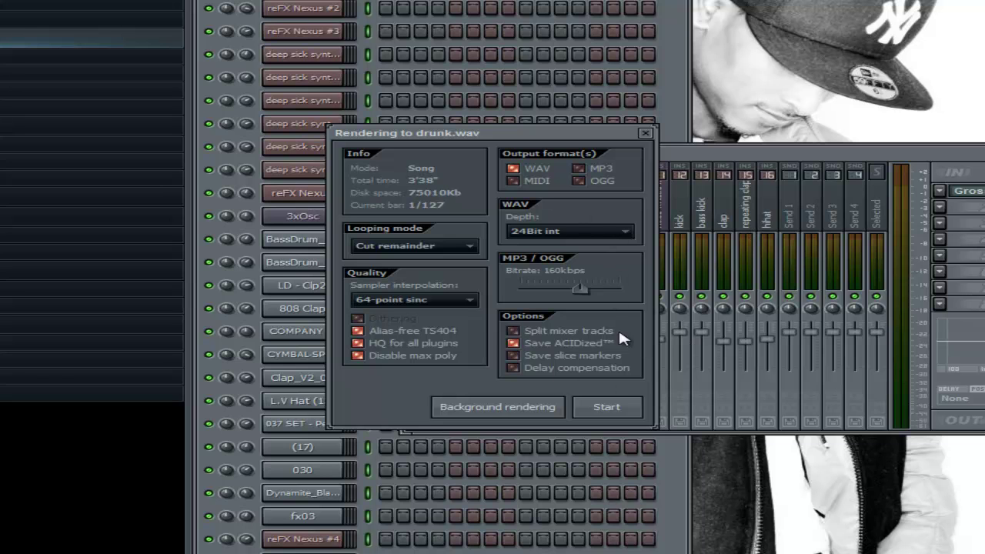
# Enable Split mixer tracks and render drunk.wav as separate per-track stems.
pyautogui.click(531, 332)
pyautogui.click(631, 409)
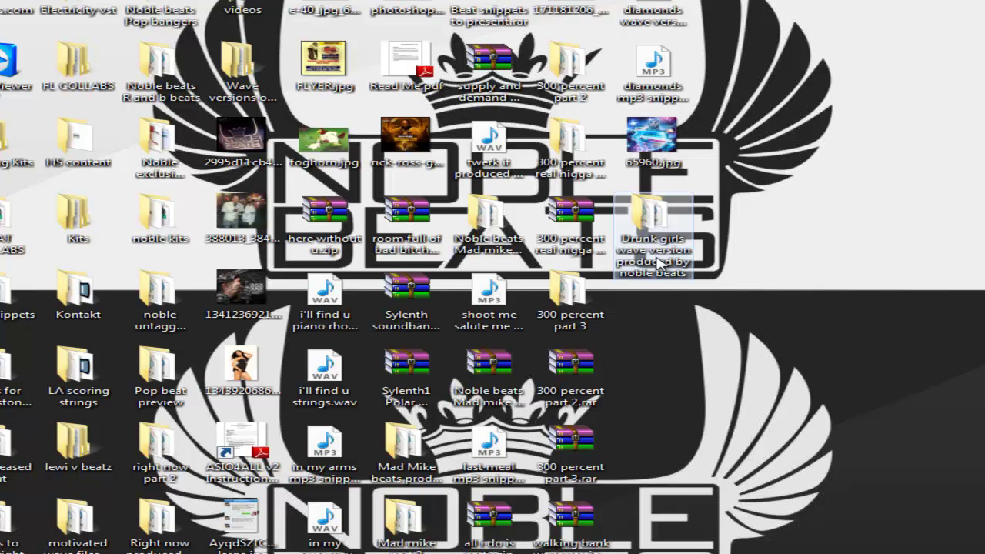
# Inspect the drunk_*.wav stems, such as drunk_bass kick.wav, in the Drunk girls folder.
pyautogui.doubleClick(655, 231)
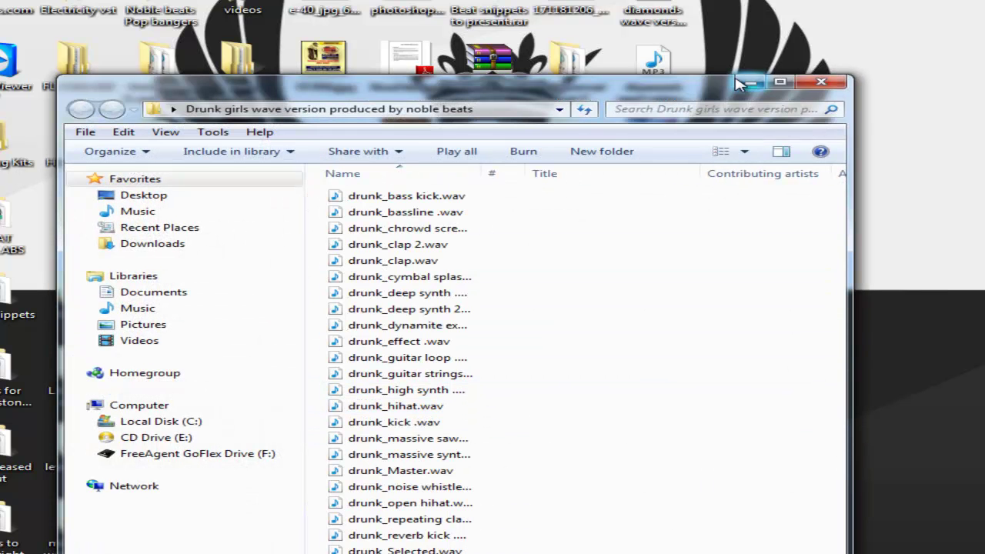
pyautogui.click(821, 82)
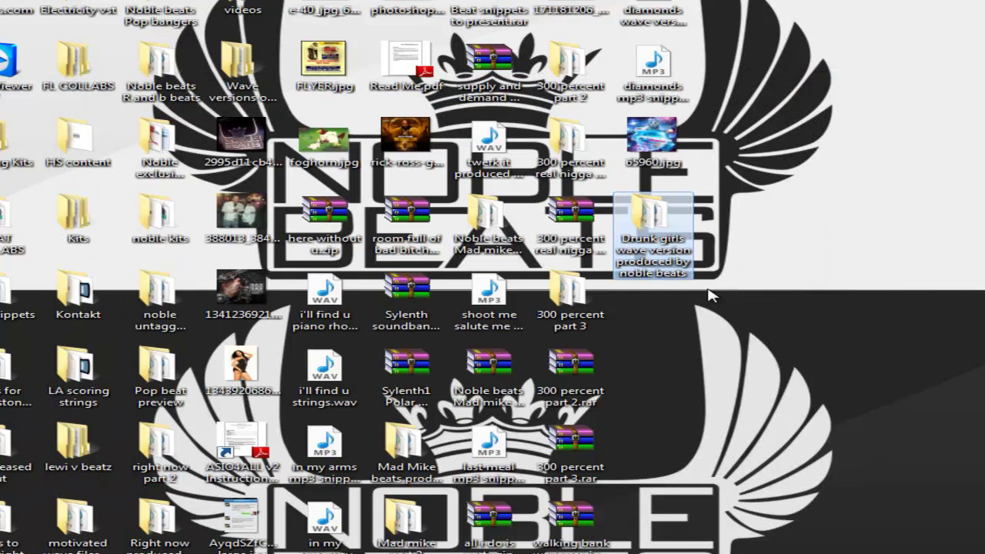
pyautogui.doubleClick(647, 223)
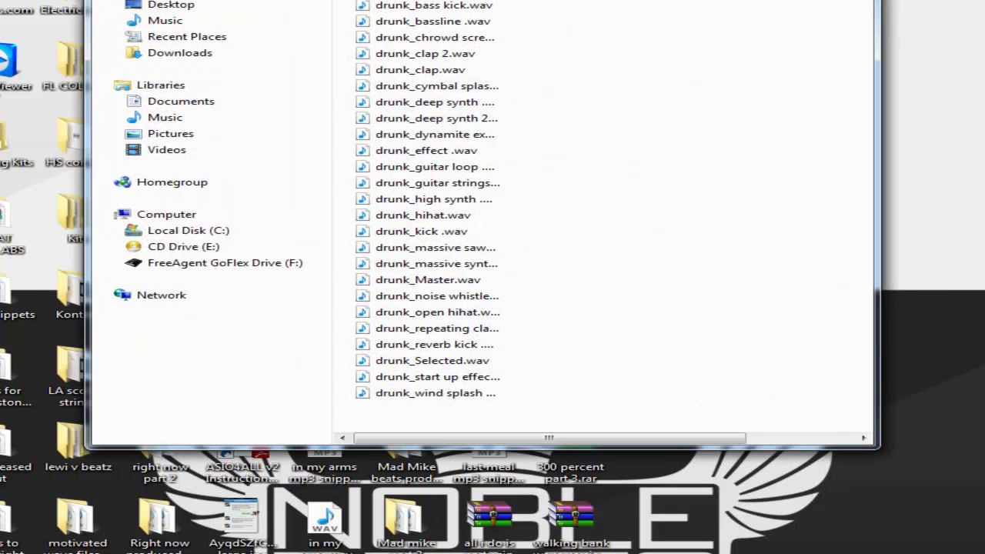
pyautogui.hotkey('alt', 'F4')
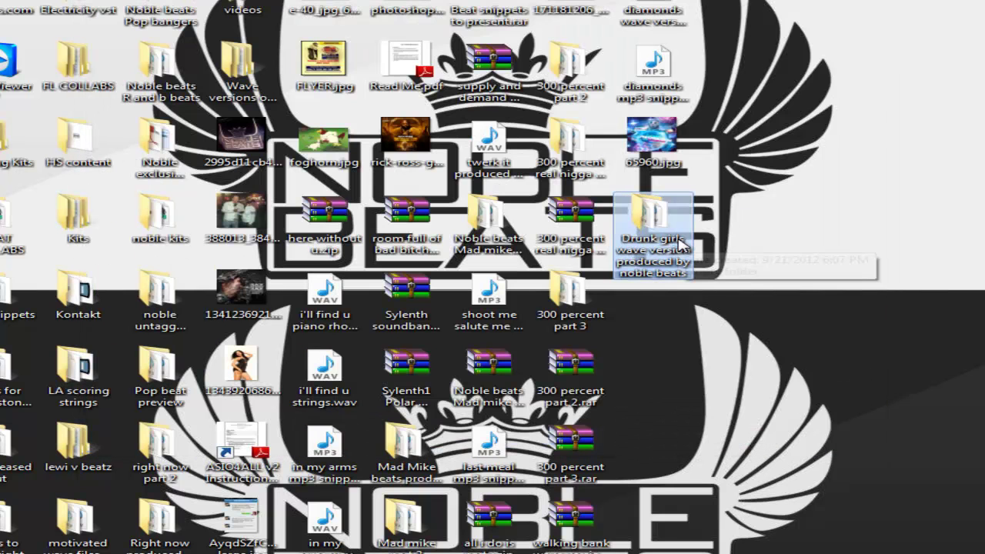
pyautogui.doubleClick(680, 244)
pyautogui.click(459, 414)
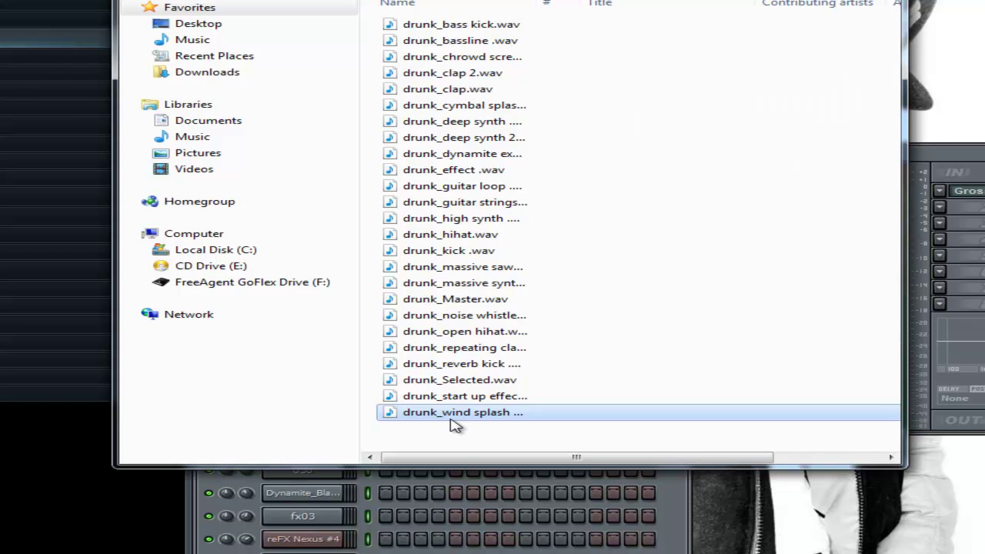
pyautogui.click(462, 25)
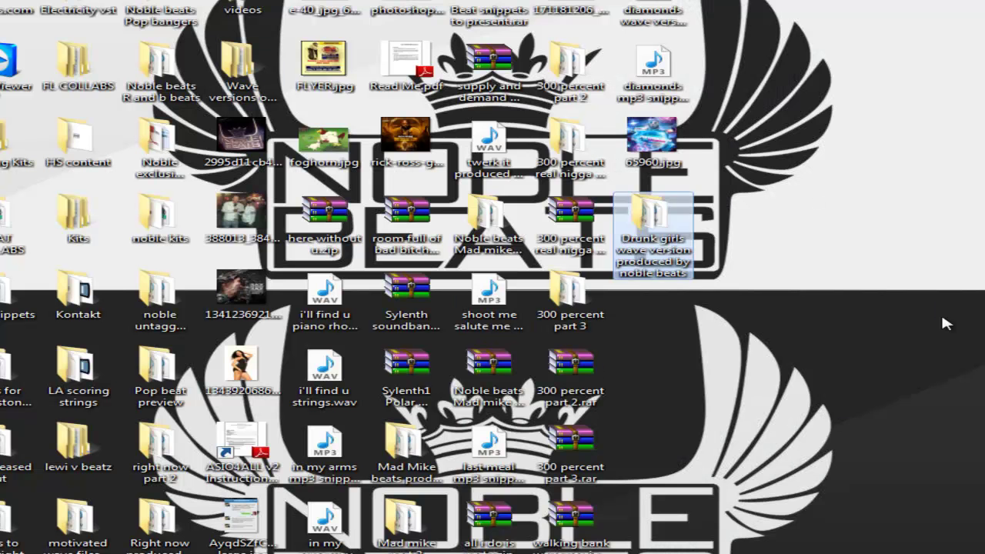
# Deselect the Drunk girls wave version folder by clicking empty desktop space.
pyautogui.click(803, 300)
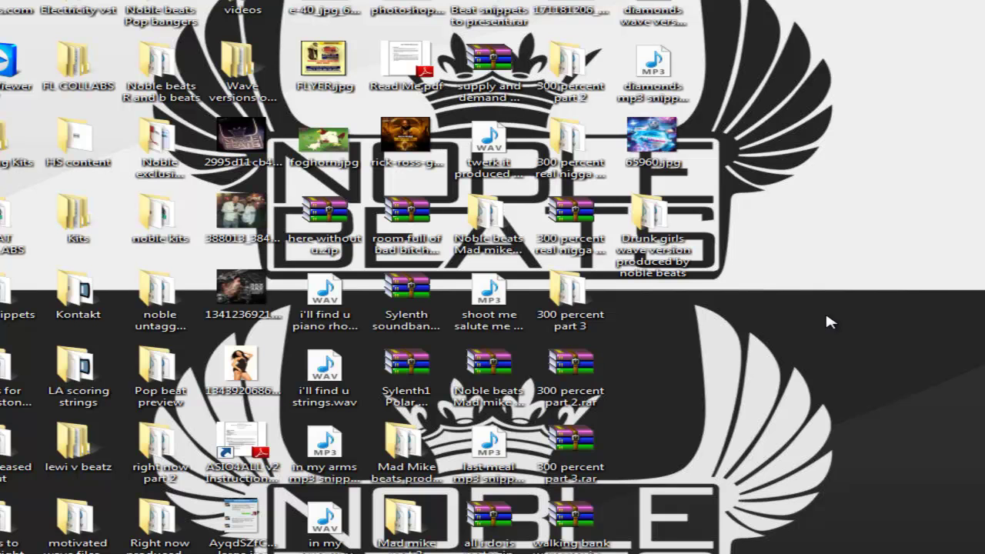